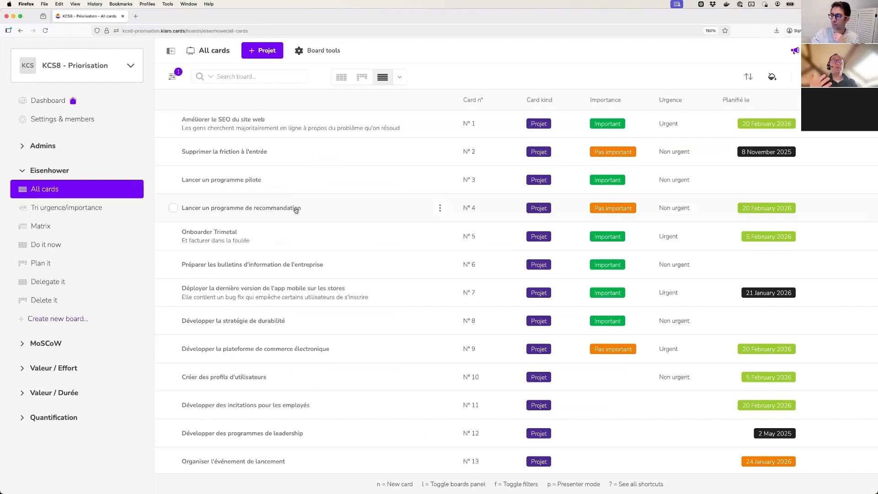
# - Look through the project cards on the All cards board and preview them as a grid before returning to the list display
pyautogui.scroll(-1, 265, 148)
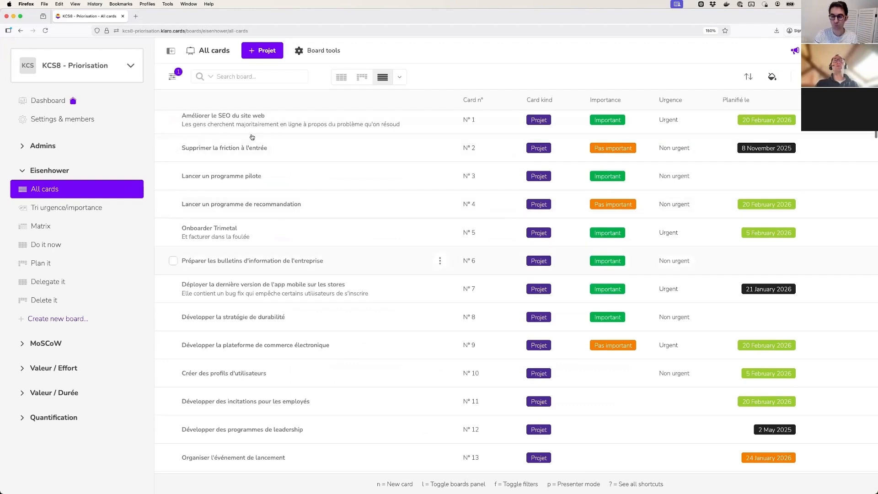
pyautogui.scroll(-5, 241, 126)
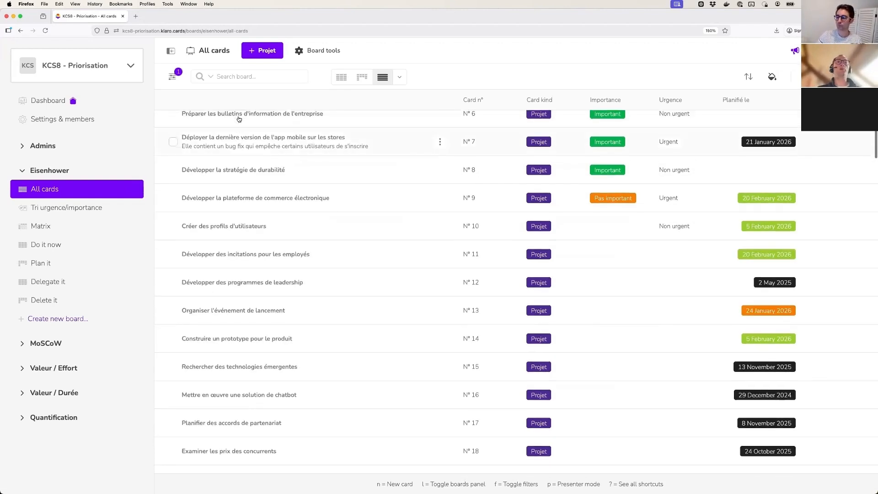
pyautogui.scroll(6, 500, 126)
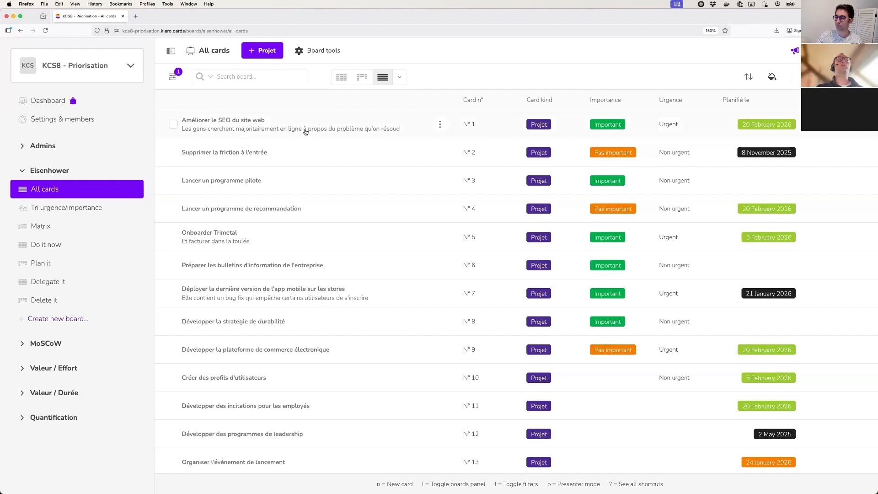
pyautogui.click(341, 77)
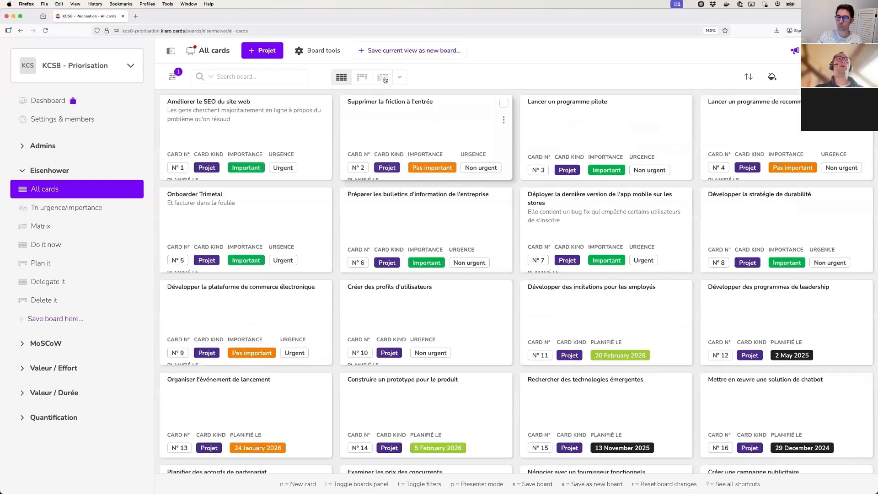
pyautogui.click(399, 77)
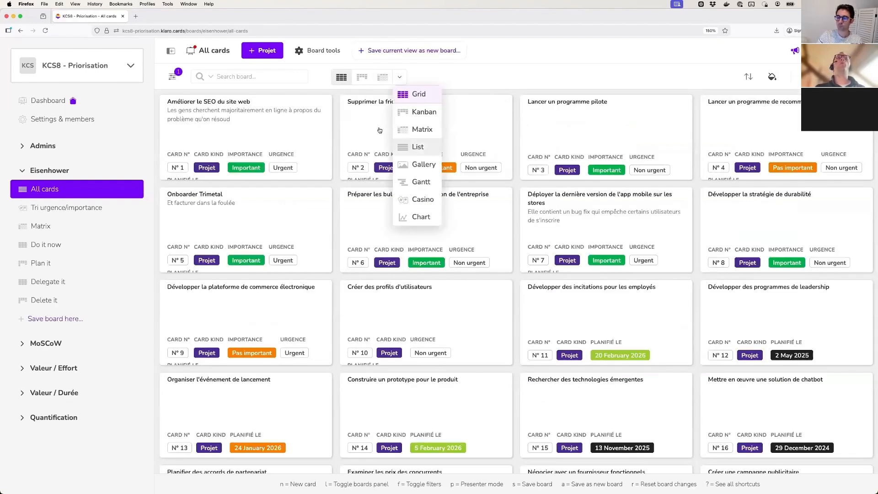
pyautogui.click(417, 146)
pyautogui.click(550, 103)
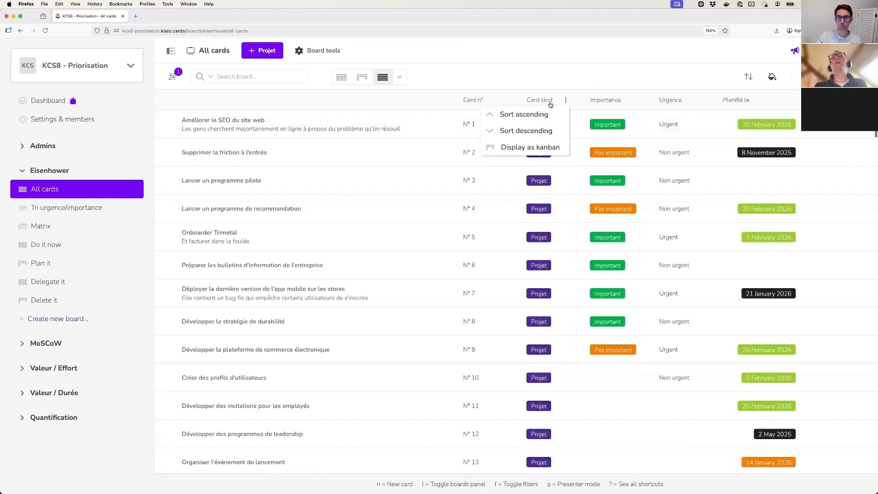
pyautogui.click(352, 119)
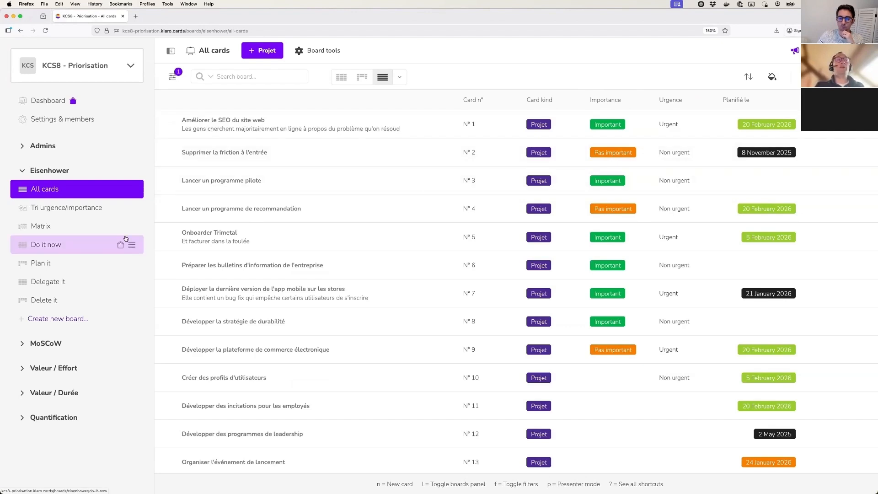
# - On the Tri urgence/importance board, sort the card "Développer des incitations pour les employés" as Urgent
pyautogui.click(70, 214)
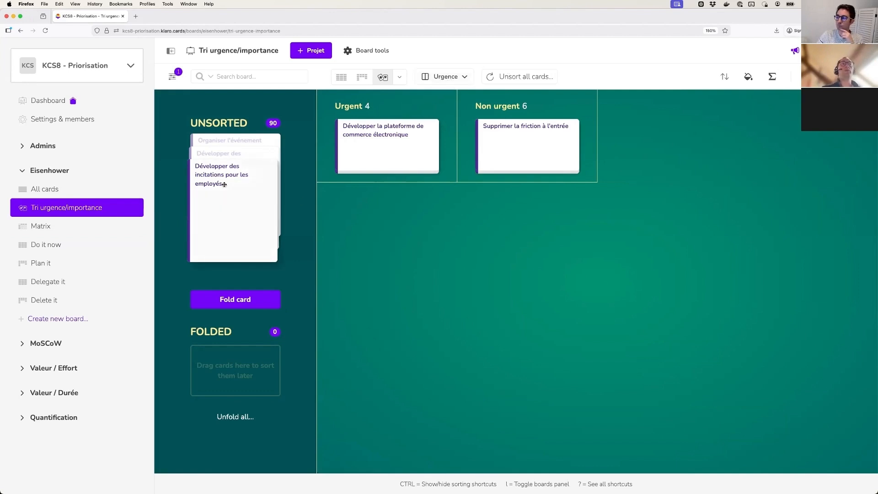
pyautogui.moveTo(210, 172); pyautogui.dragTo(380, 174)
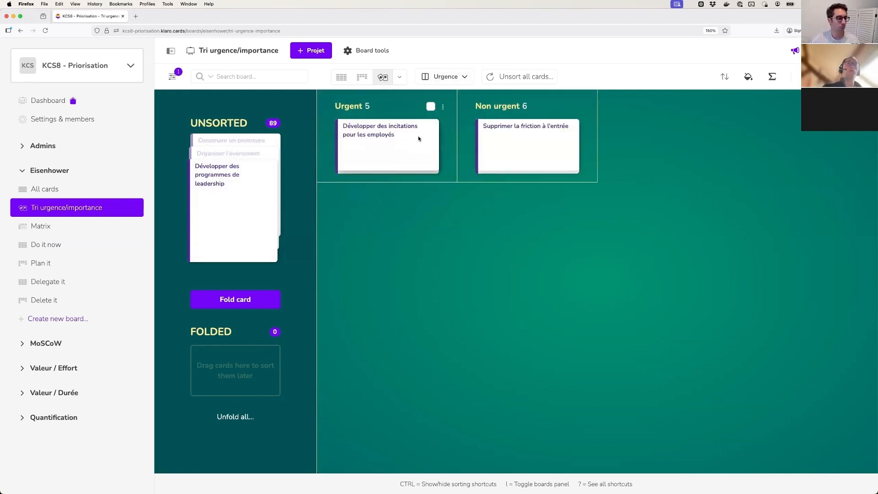
# - Arrange the sorting board by Importance and place the card "Créer des profils d'utilisateurs" under Pas important
pyautogui.click(464, 77)
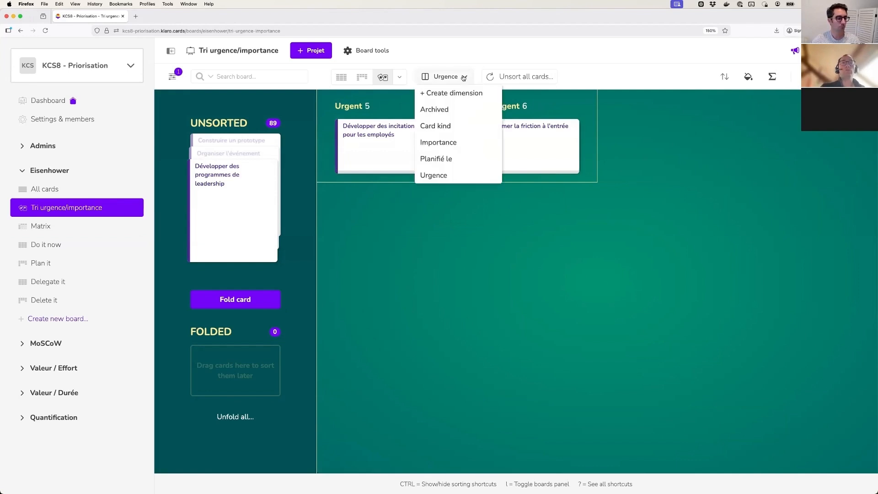
pyautogui.click(448, 142)
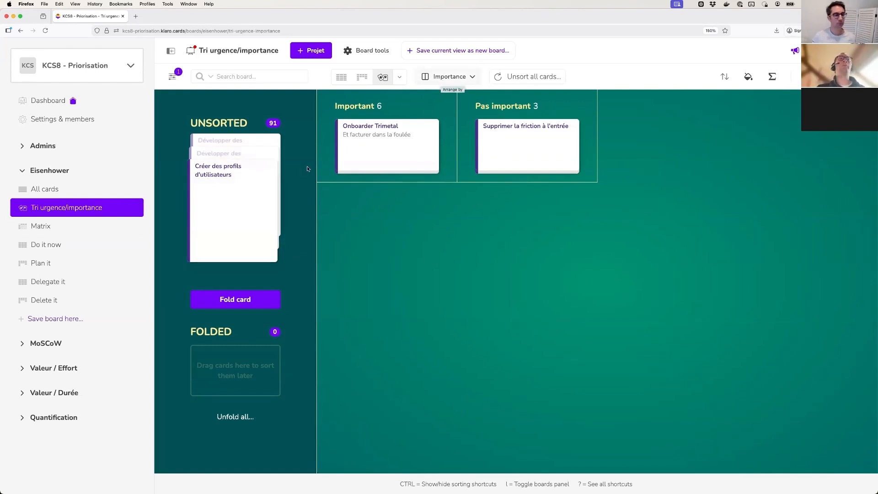
pyautogui.moveTo(251, 174); pyautogui.dragTo(541, 154)
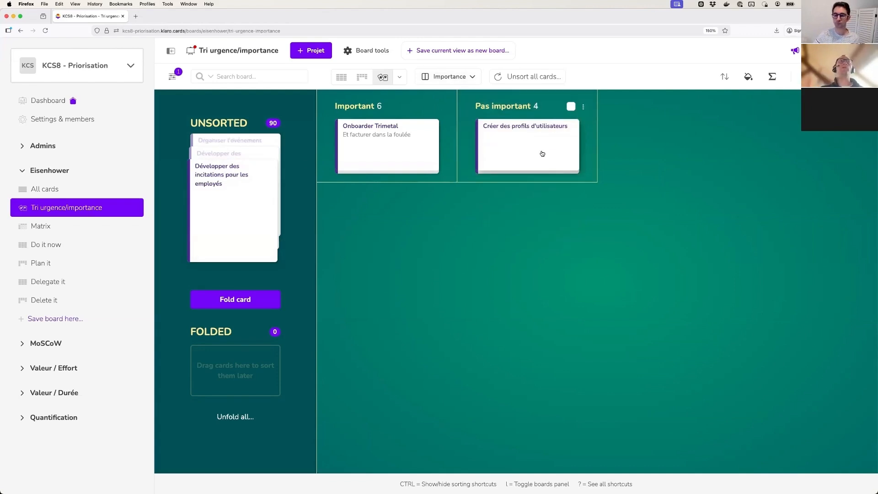
# - Arrange the sorting board by Urgence and view the edit options of the Urgent value without changing it
pyautogui.click(468, 80)
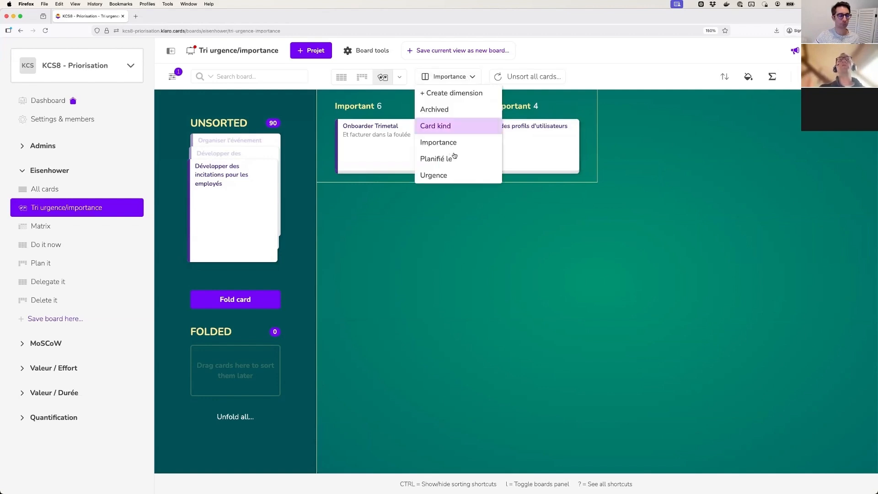
pyautogui.click(439, 176)
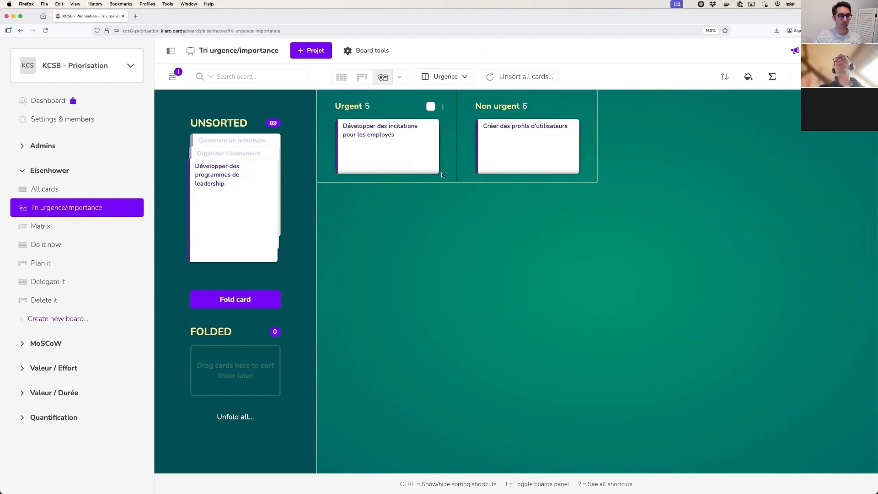
pyautogui.click(442, 107)
pyautogui.click(394, 107)
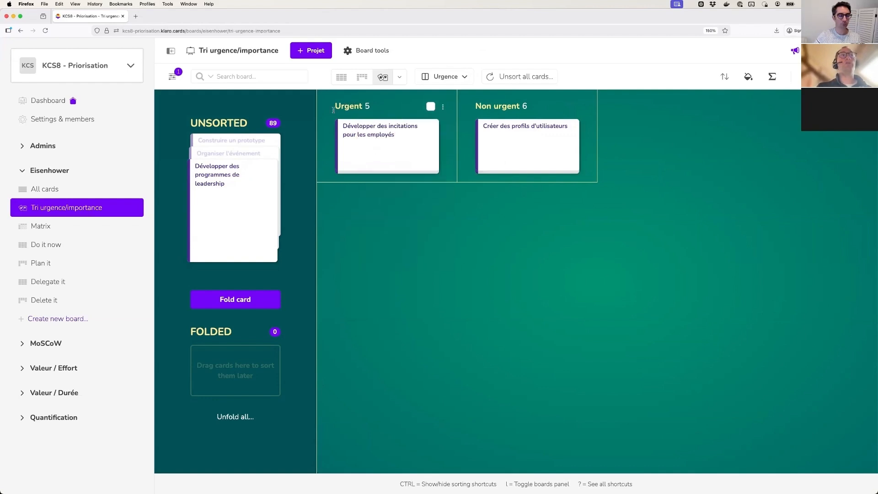
pyautogui.click(443, 107)
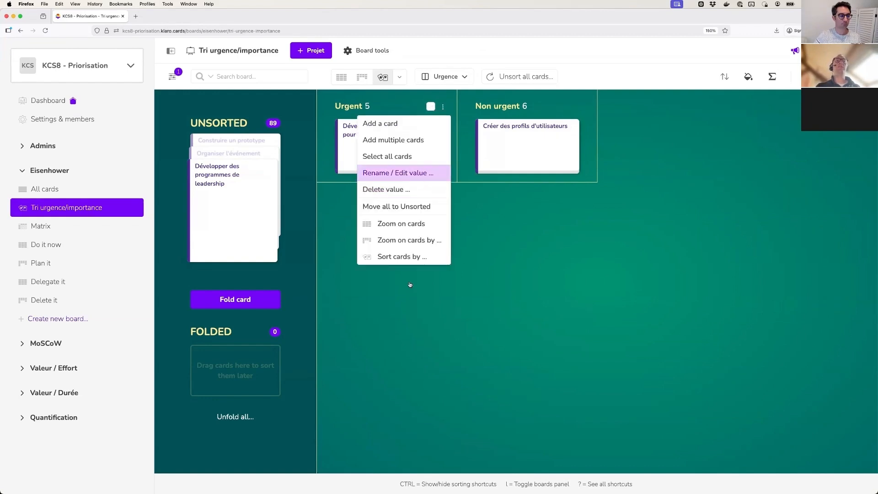
pyautogui.click(402, 173)
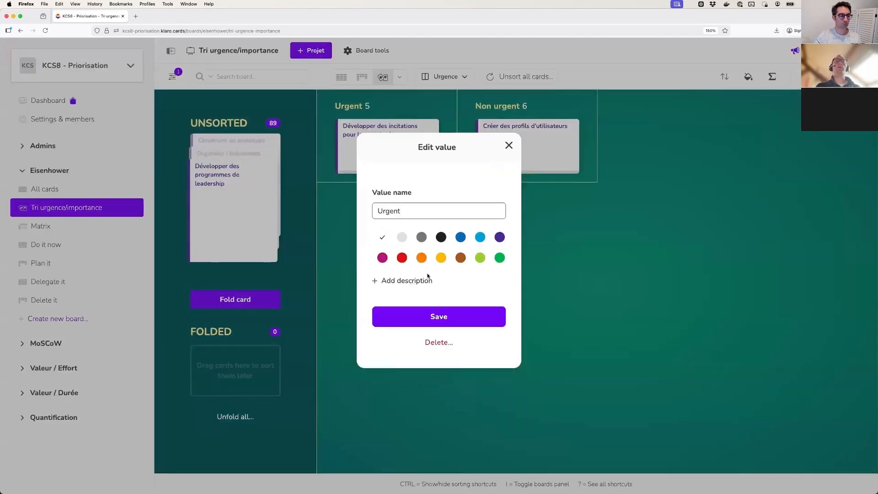
pyautogui.click(509, 145)
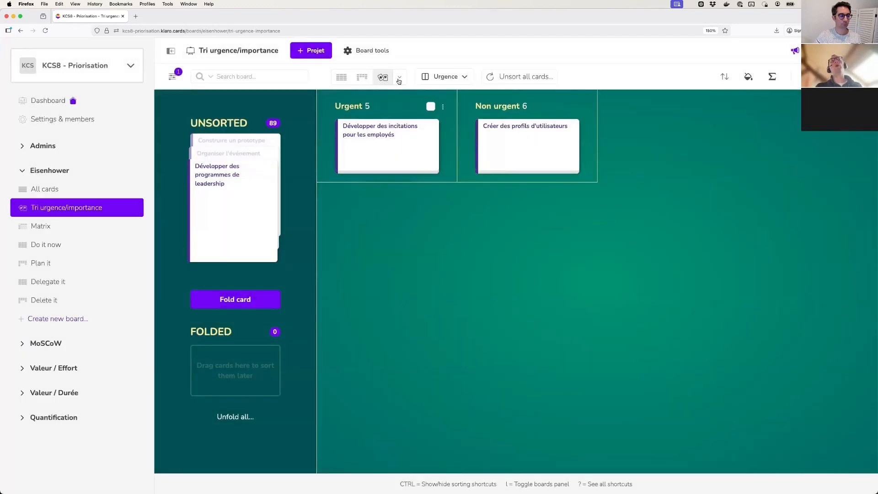
# - Show the sorting board arranged by the Importance dimension
pyautogui.click(465, 76)
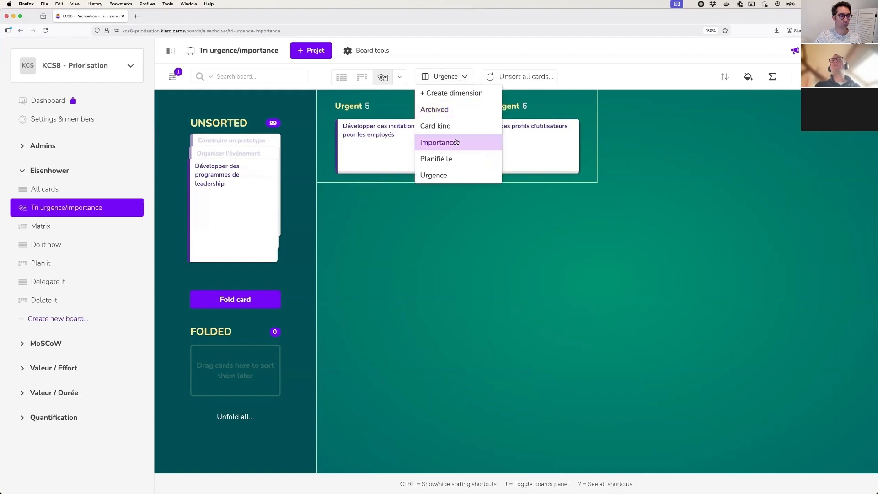
pyautogui.click(457, 140)
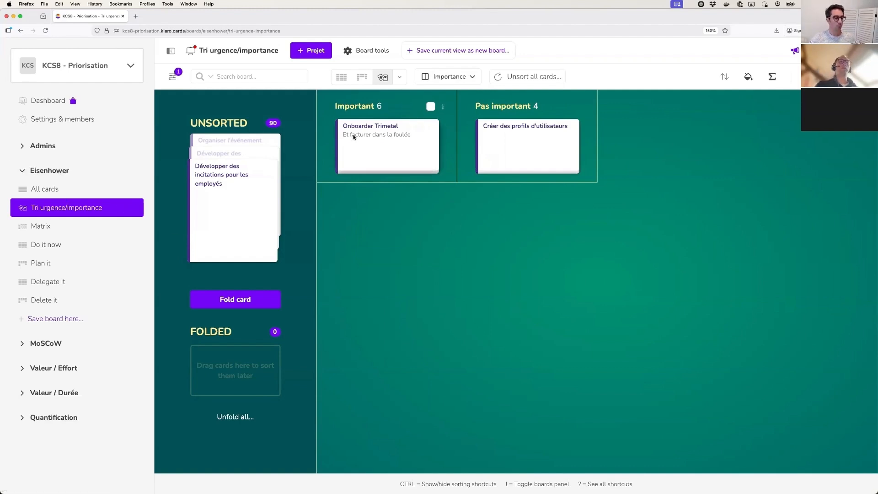
pyautogui.click(471, 78)
pyautogui.click(446, 140)
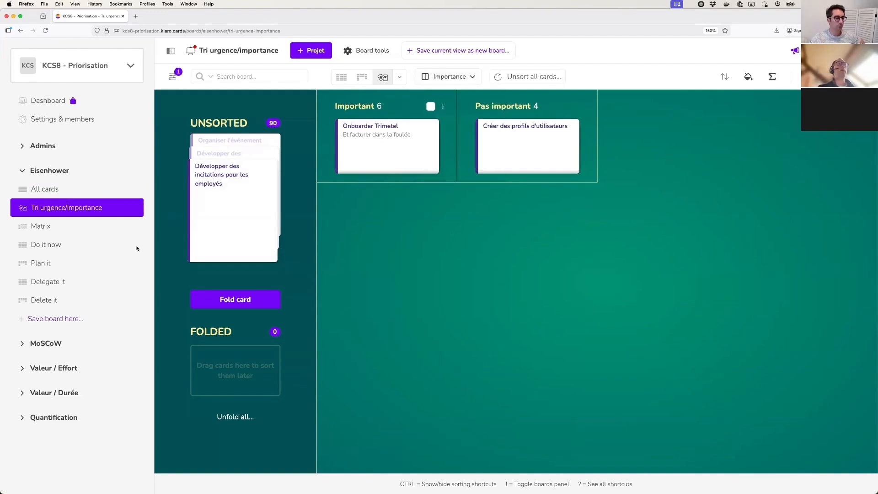
# - Review the Matrix board, and examine the Do it now board with its active filters displayed
pyautogui.click(42, 229)
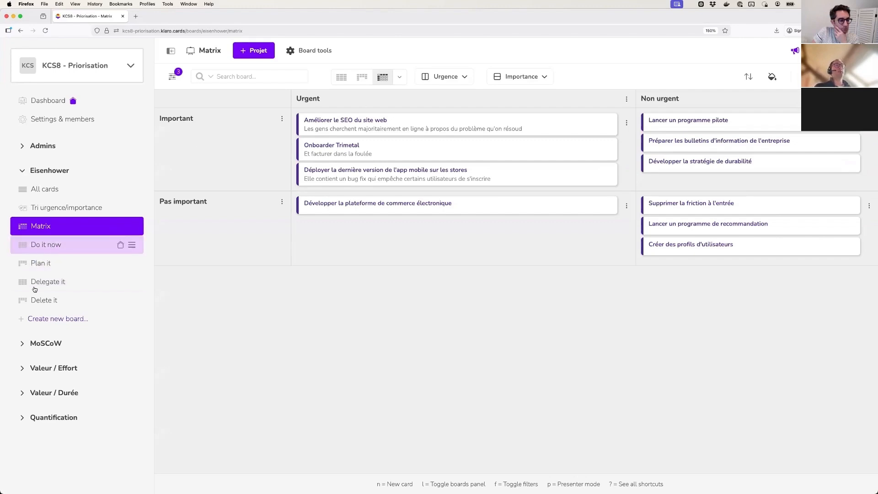
pyautogui.click(45, 245)
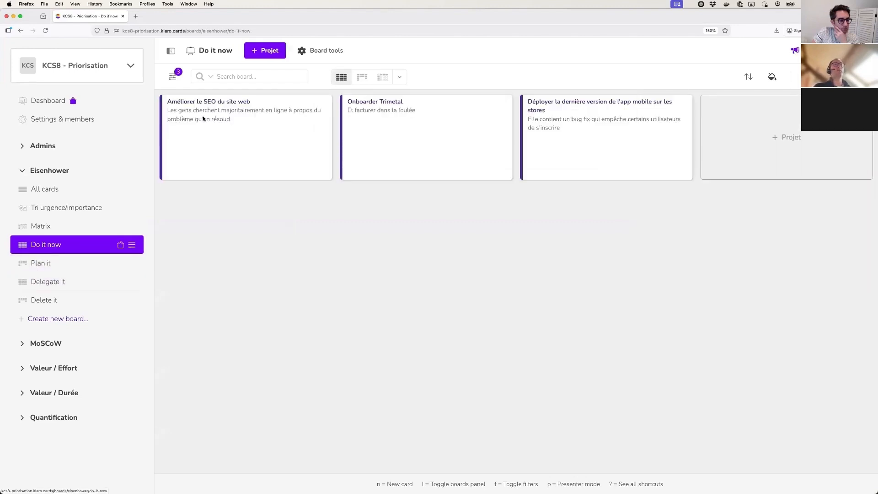
pyautogui.click(172, 78)
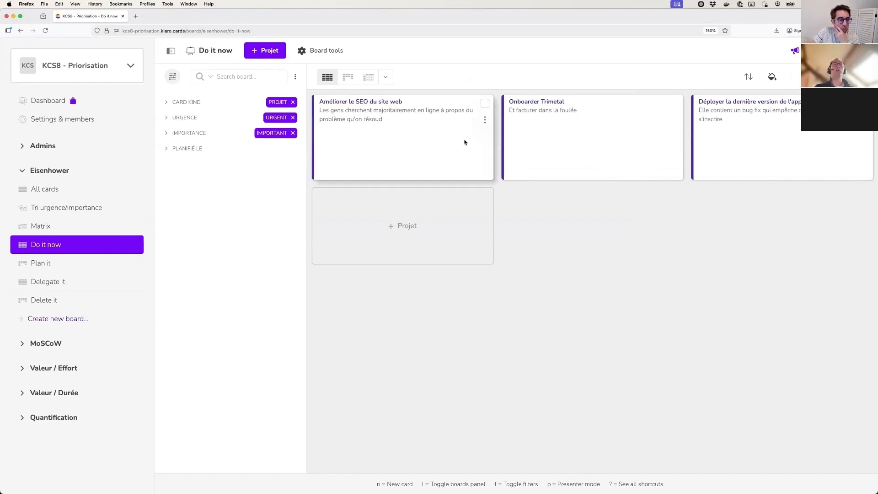
pyautogui.press('p')
pyautogui.press('p')
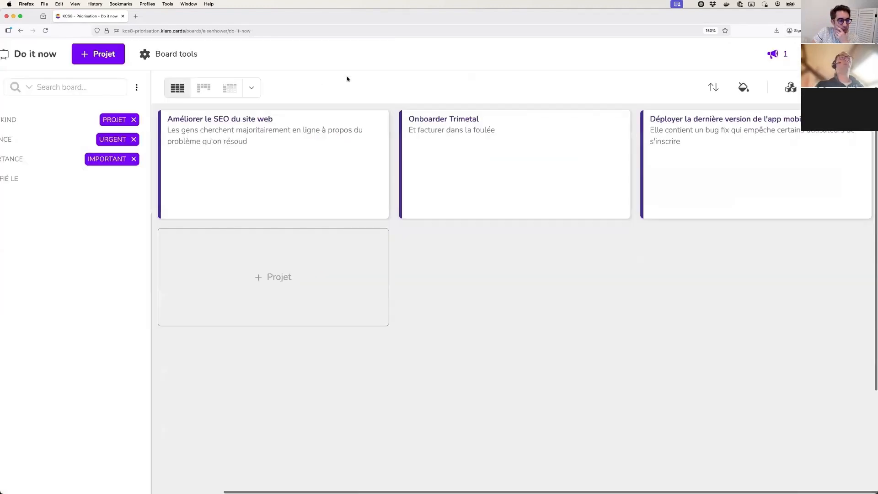
pyautogui.press('p')
pyautogui.press('p')
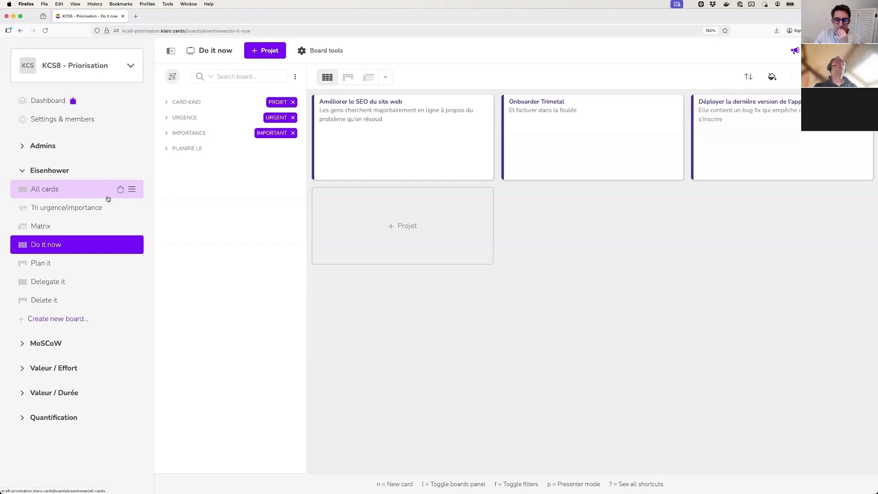
# - Open the Plan it board and collapse the Planifié le values in the filters
pyautogui.click(43, 266)
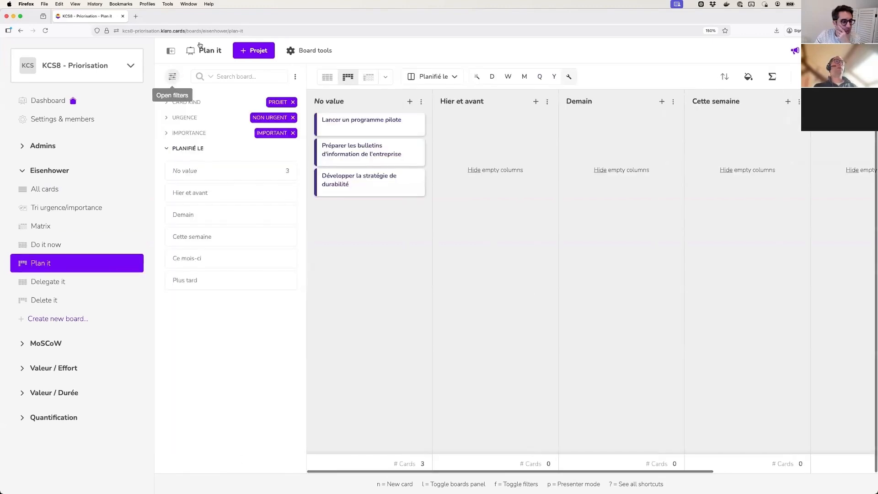
pyautogui.click(219, 47)
pyautogui.click(188, 148)
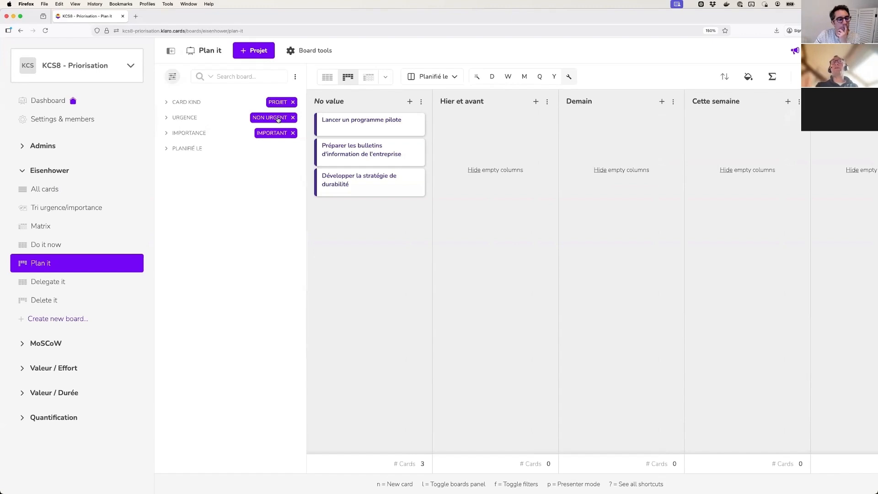
pyautogui.click(208, 51)
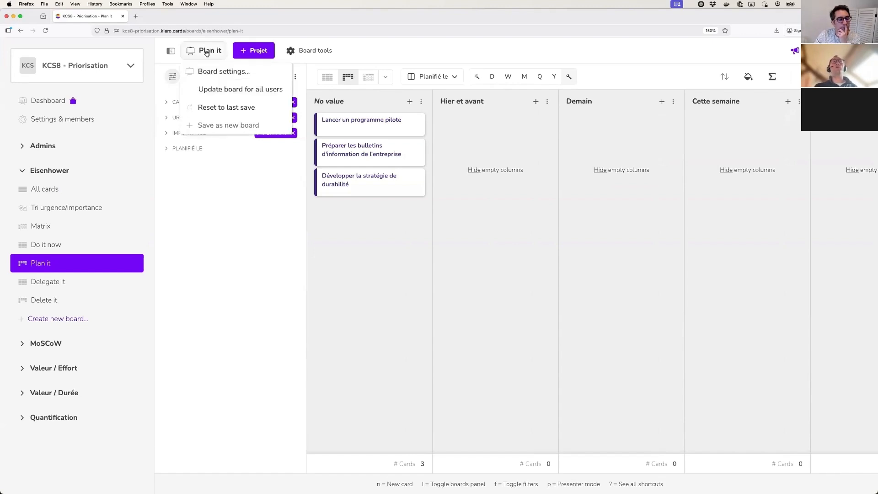
pyautogui.click(367, 53)
pyautogui.click(209, 50)
pyautogui.click(208, 51)
pyautogui.click(209, 52)
pyautogui.click(315, 50)
pyautogui.moveTo(321, 72)
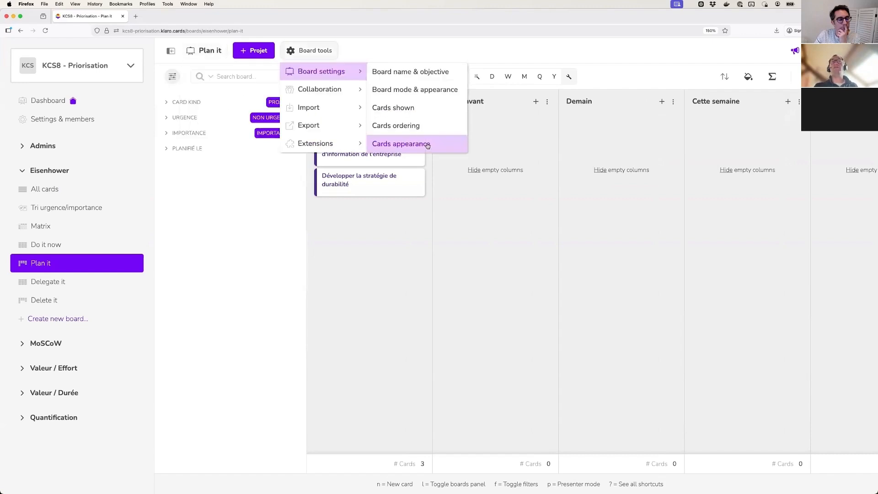
pyautogui.click(440, 252)
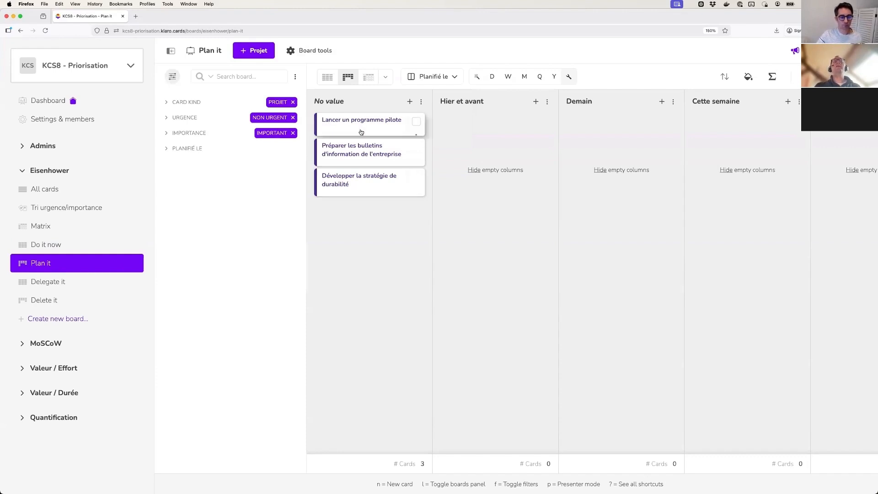
# - Set the Planifié le date of the card "Préparer les bulletins d'information de l'entreprise" to 26 January 2026 and save it
pyautogui.click(367, 155)
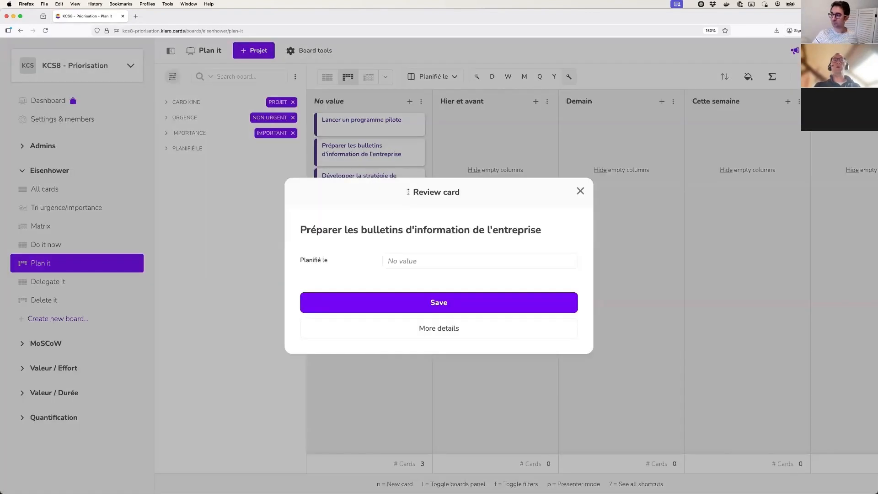
pyautogui.click(413, 263)
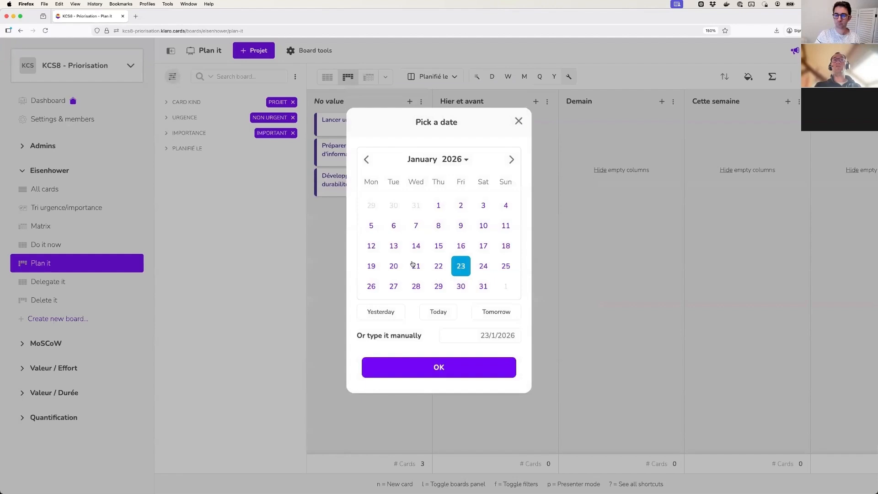
pyautogui.click(372, 287)
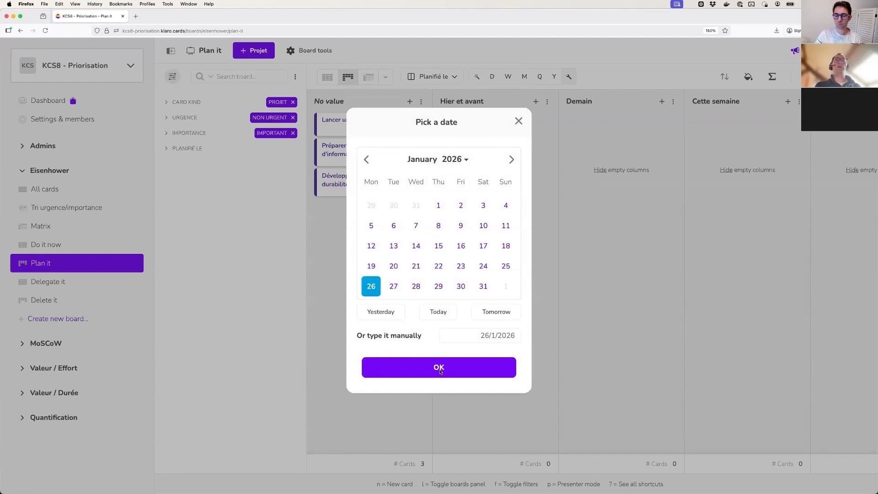
pyautogui.click(440, 371)
pyautogui.click(443, 308)
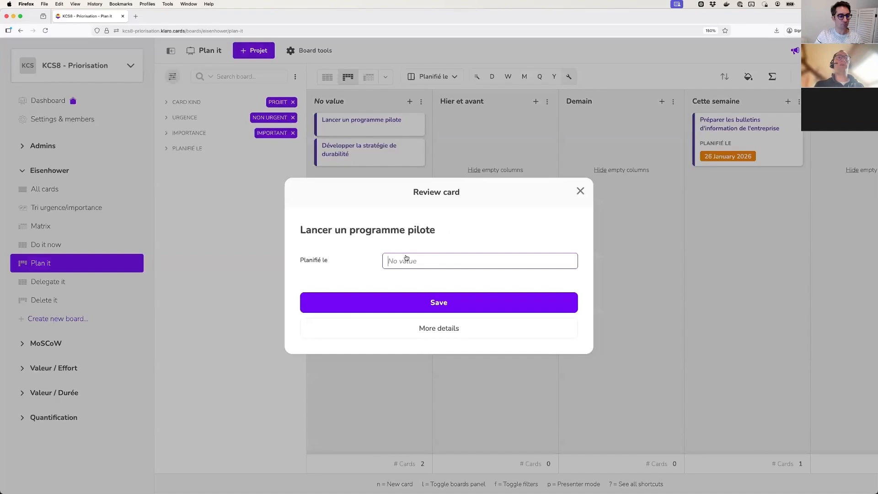
# - Set the Planifié le date of the card "Lancer un programme pilote" to 19 January 2026 and save it
pyautogui.click(417, 257)
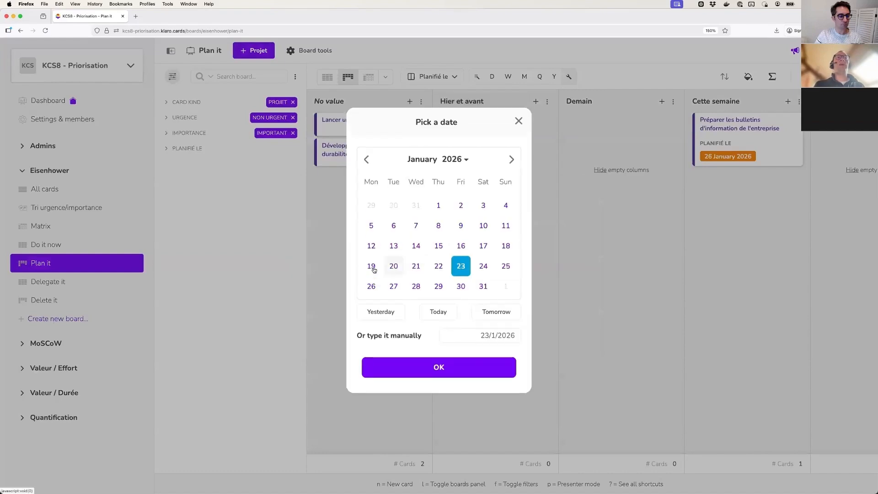
pyautogui.click(371, 265)
pyautogui.click(455, 366)
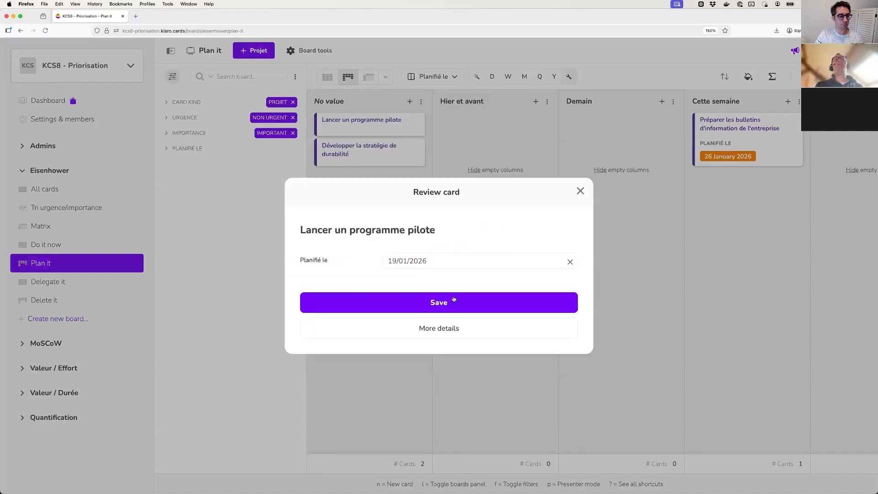
pyautogui.click(466, 296)
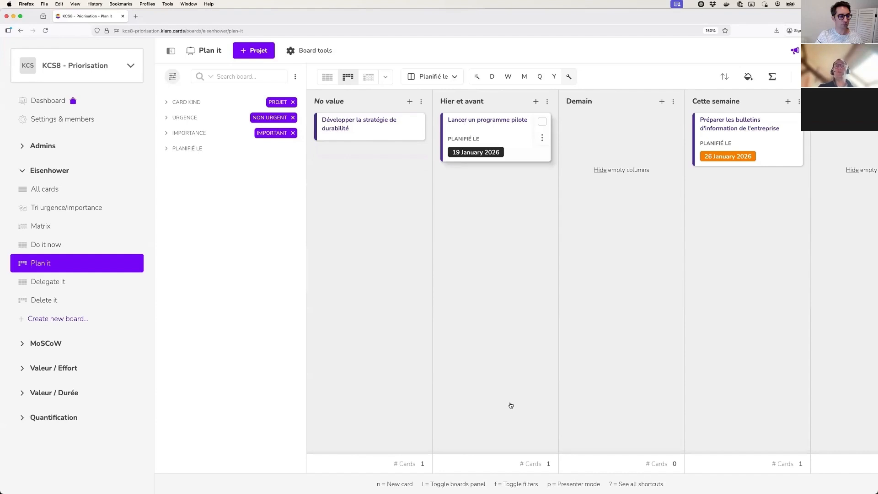
# - Set the Planifié le date of the card "Développer la stratégie de durabilité" to 1 March 2026 and save it
pyautogui.hscroll(5, 529, 190)
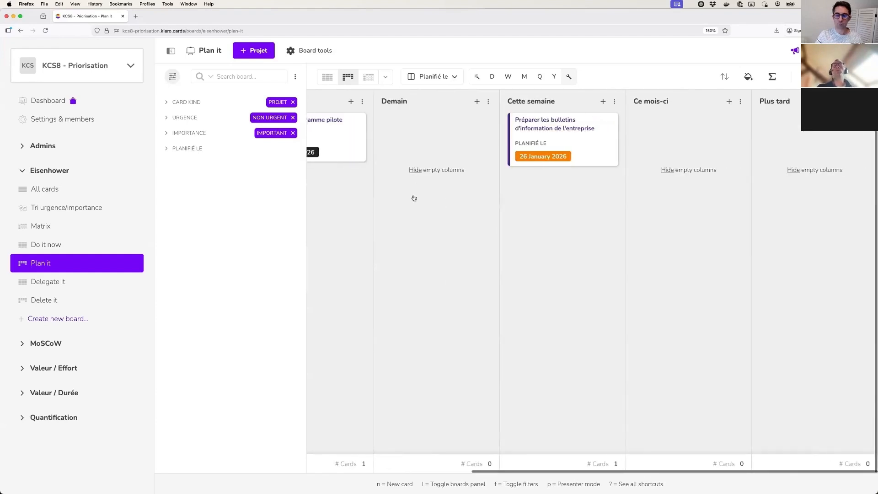
pyautogui.hscroll(-3, 423, 196)
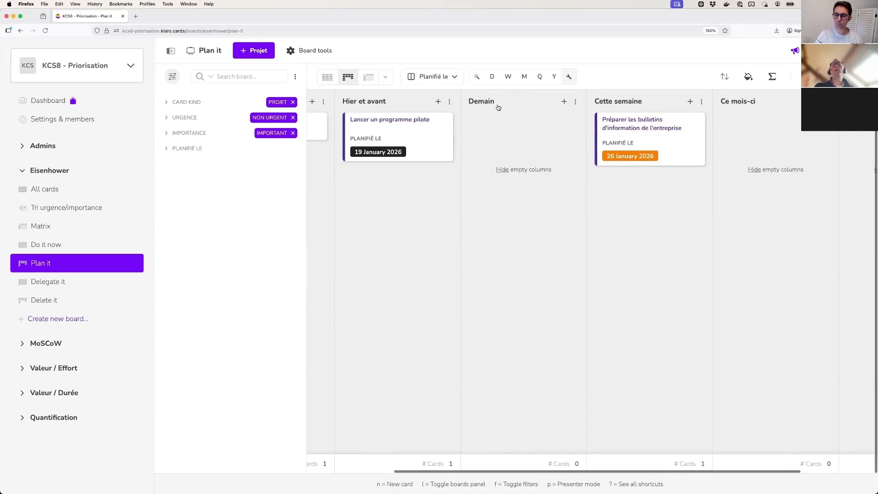
pyautogui.click(576, 101)
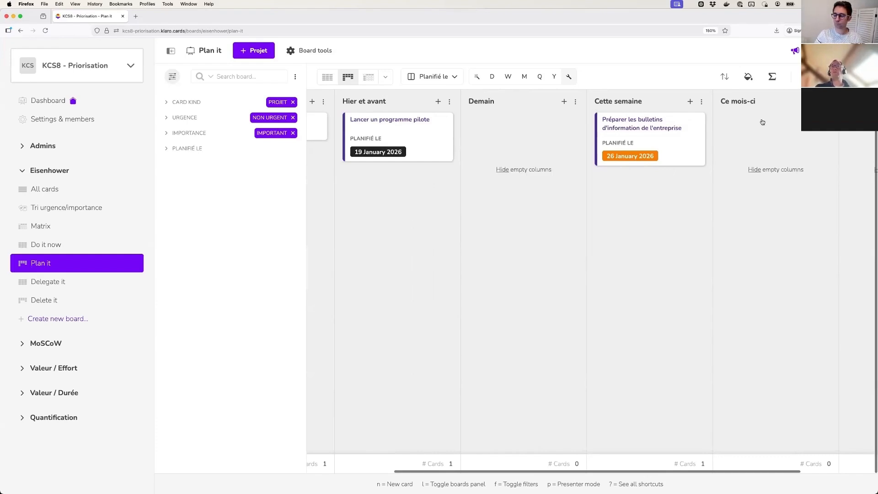
pyautogui.hscroll(5, 759, 183)
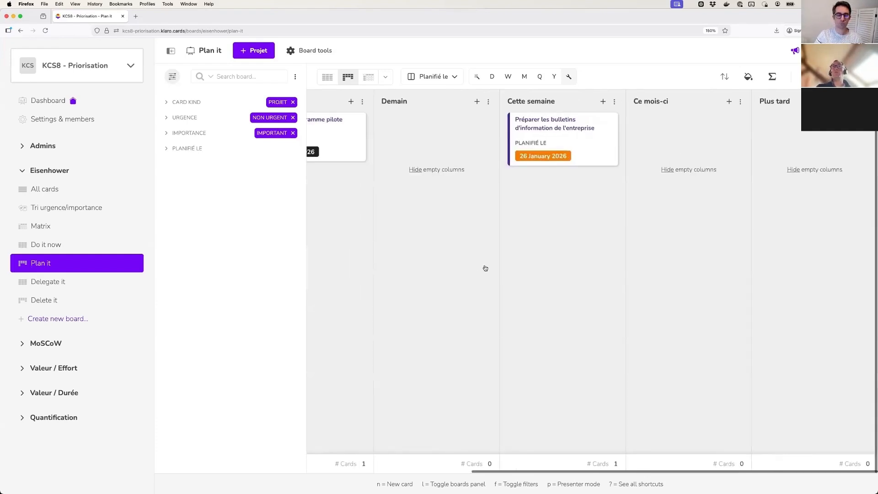
pyautogui.hscroll(-7, 488, 268)
pyautogui.moveTo(448, 244); pyautogui.dragTo(433, 265)
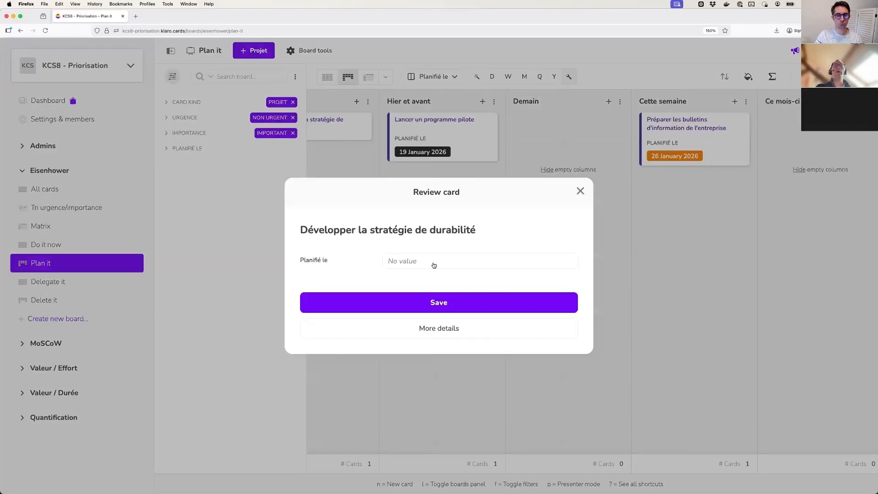
pyautogui.click(433, 265)
pyautogui.click(512, 159)
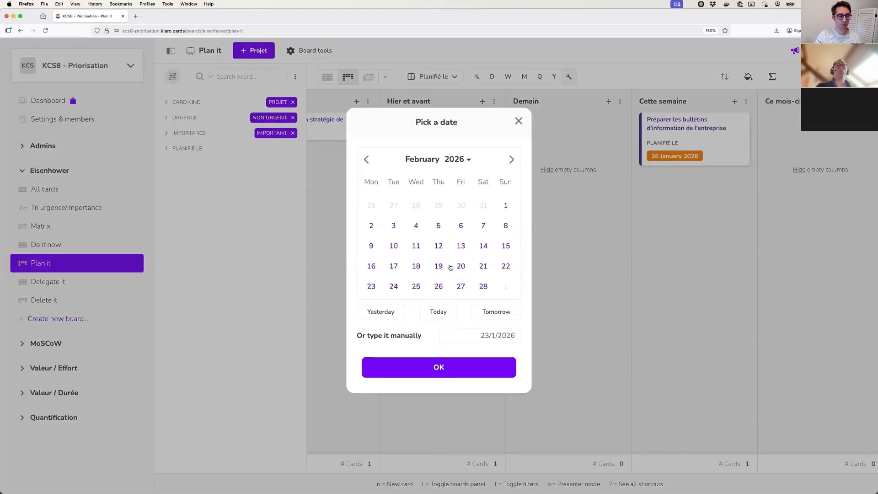
pyautogui.click(511, 159)
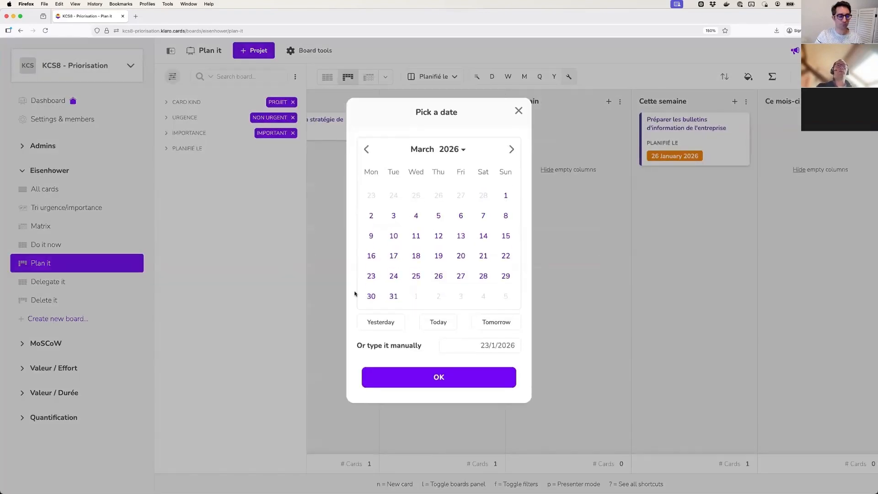
pyautogui.click(506, 196)
pyautogui.click(438, 378)
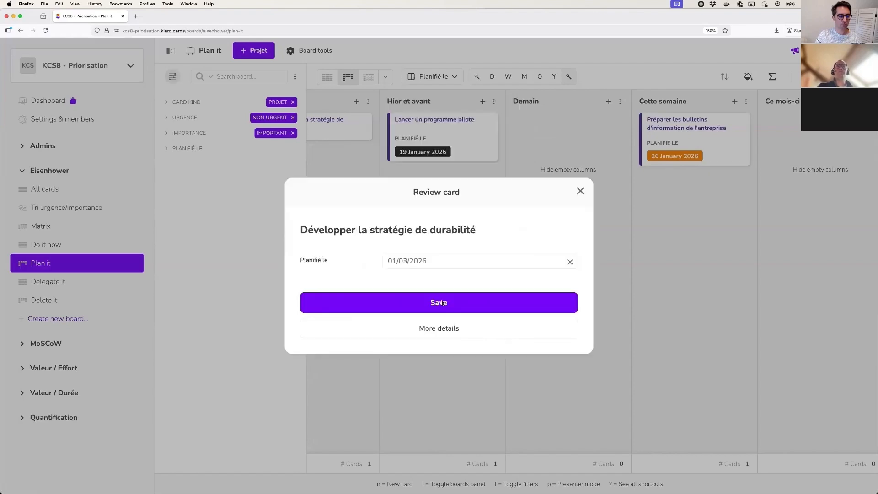
pyautogui.click(441, 302)
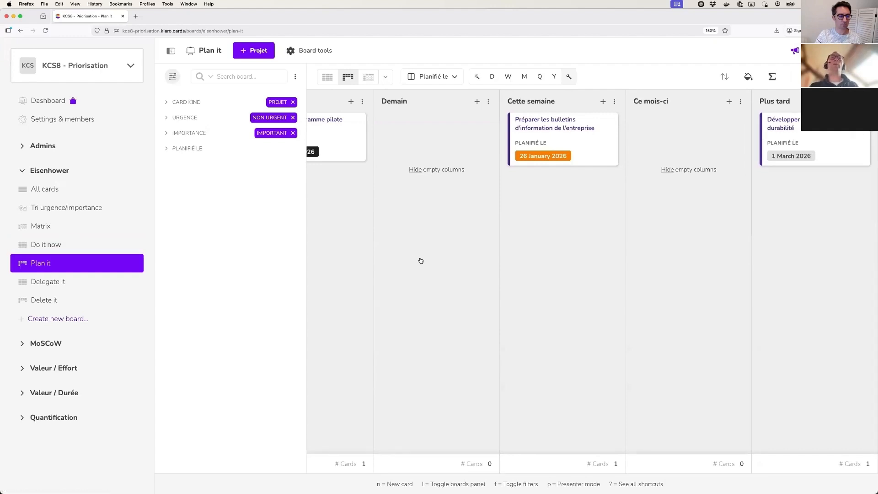
# - Try arranging the Plan it board's columns by day, with the empty columns hidden
pyautogui.hscroll(-5, 421, 261)
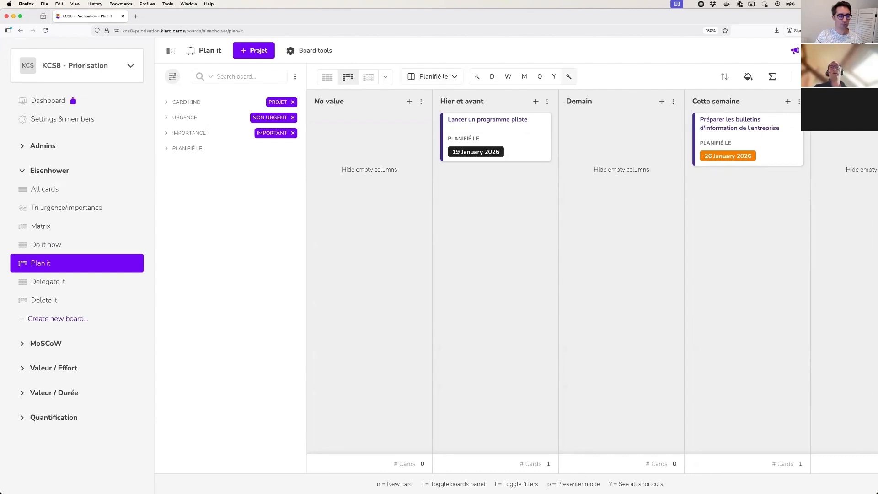
pyautogui.hscroll(5, 633, 113)
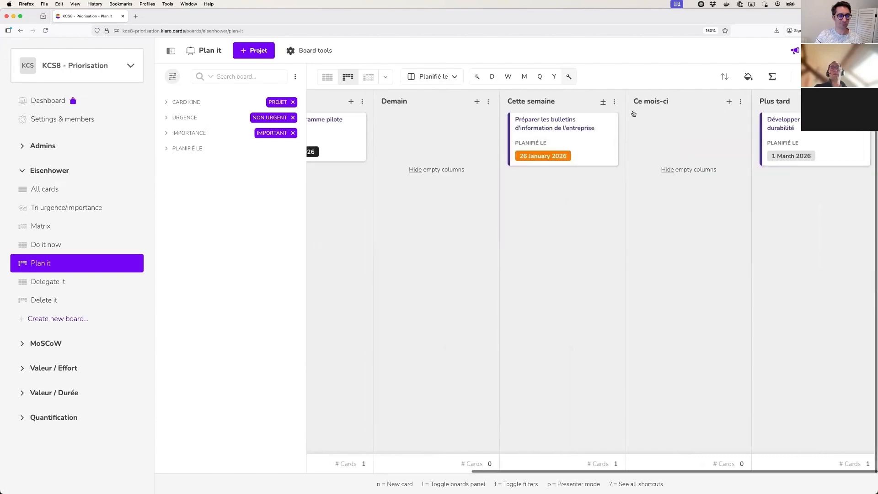
pyautogui.click(508, 77)
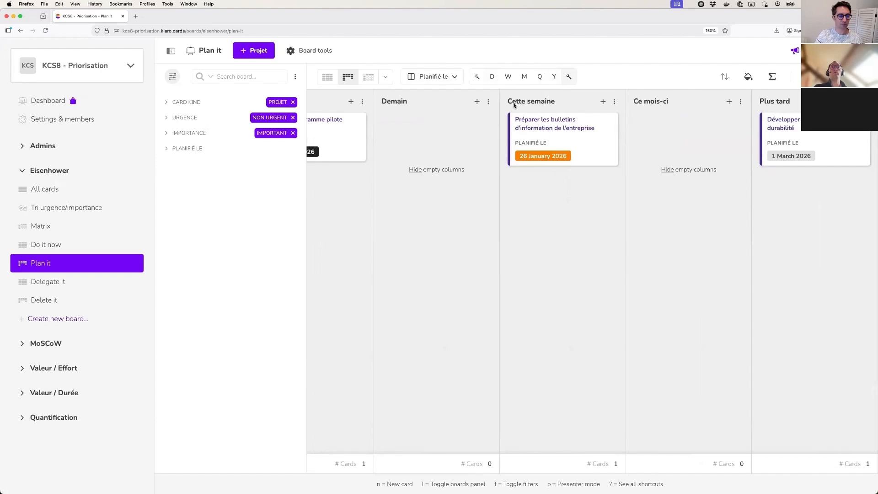
pyautogui.click(525, 78)
pyautogui.click(492, 77)
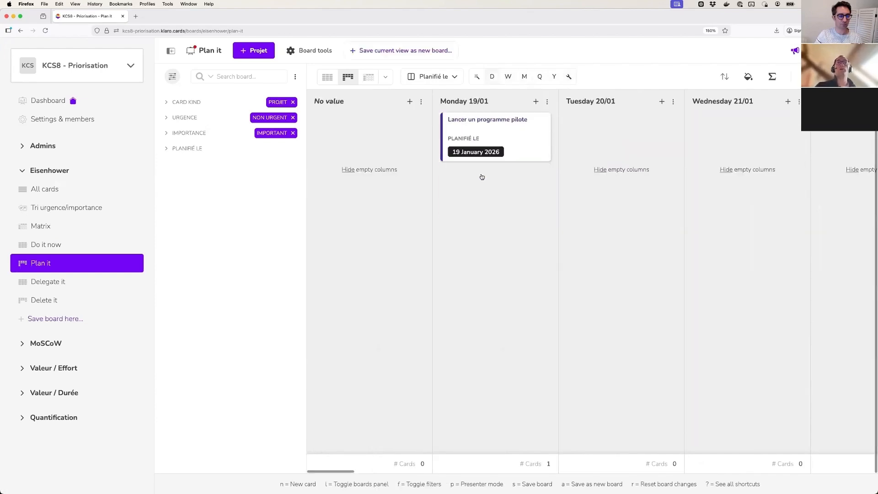
pyautogui.click(554, 238)
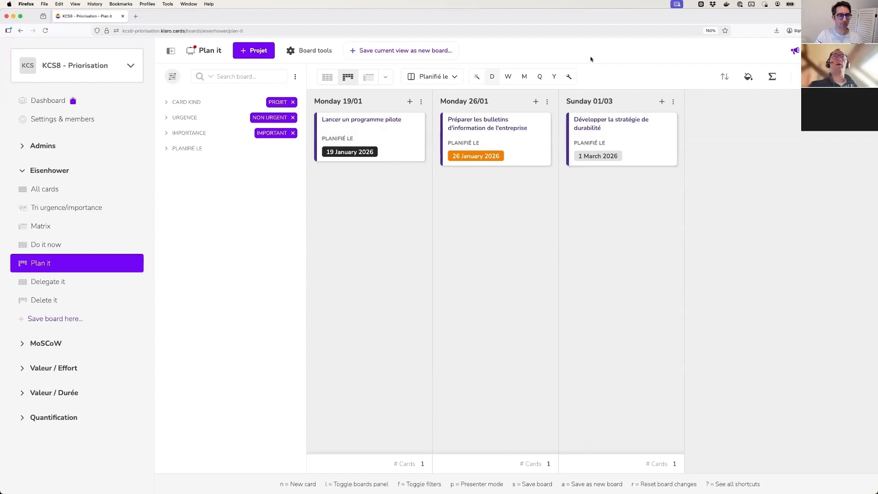
# - Reset the Plan it board's view changes, and briefly collapse and re-expand the No value column
pyautogui.press('r')
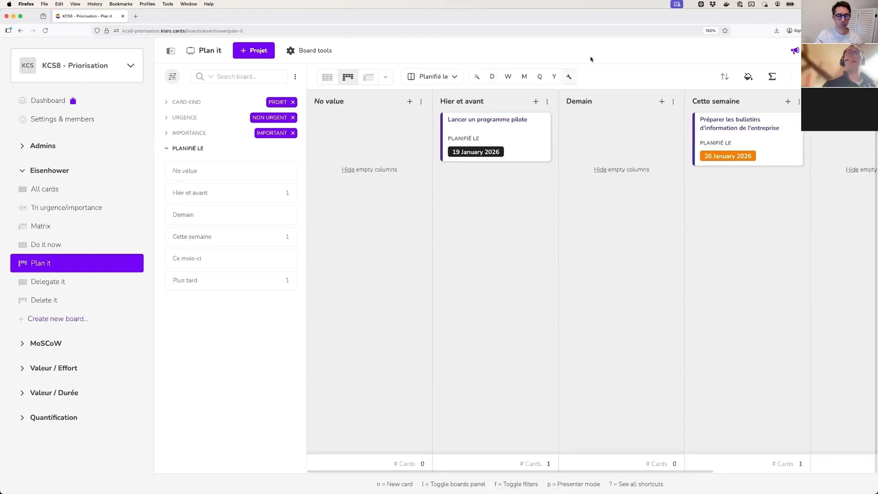
pyautogui.click(346, 102)
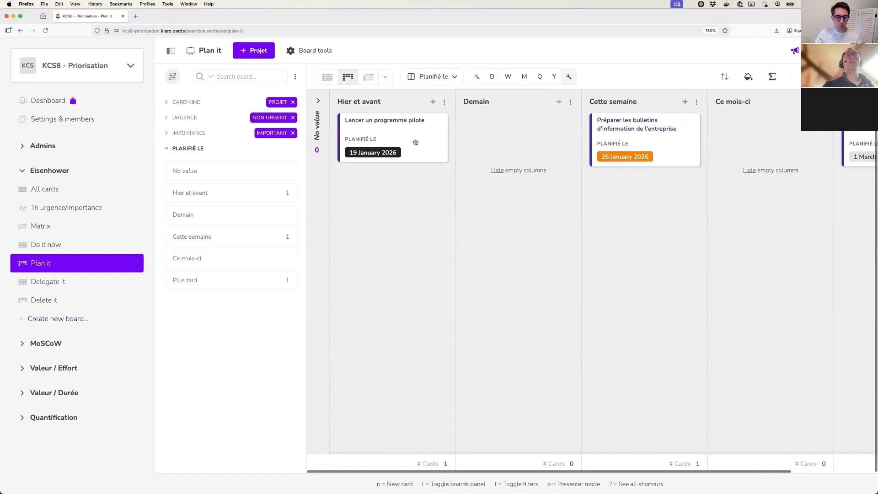
pyautogui.click(318, 100)
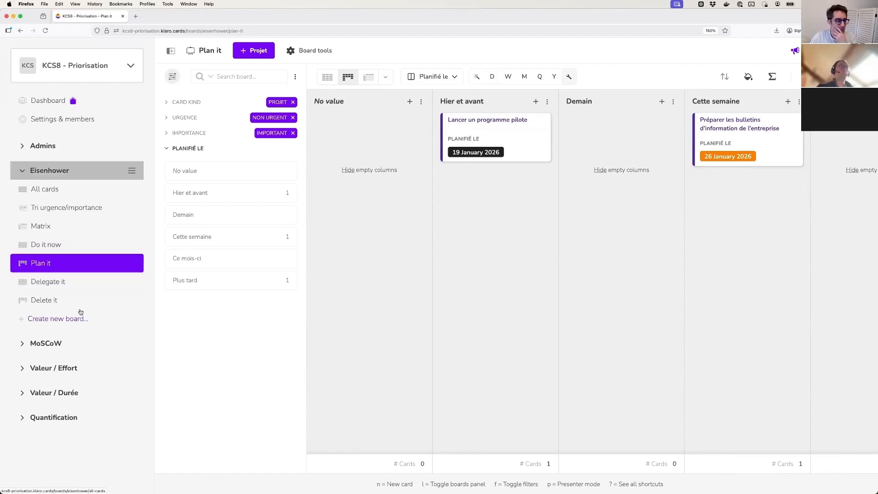
# - Examine the Delegate it board with its active filters displayed, and open the Delete it board
pyautogui.click(46, 282)
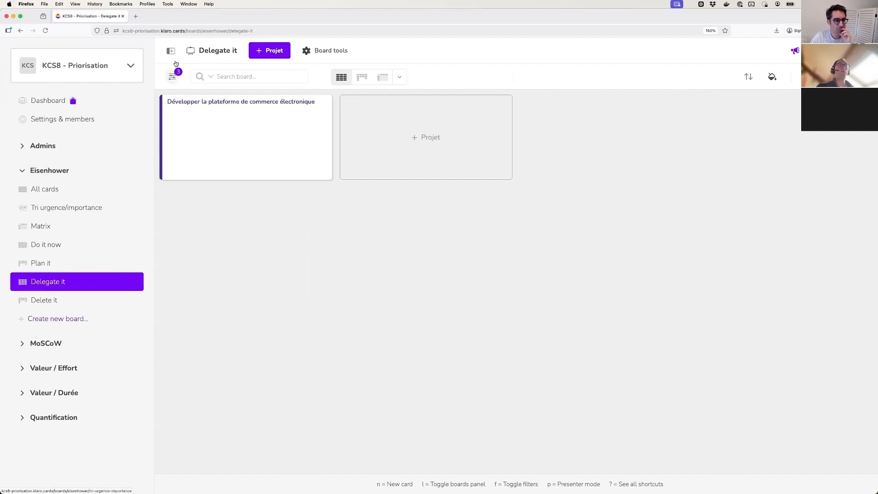
pyautogui.click(173, 77)
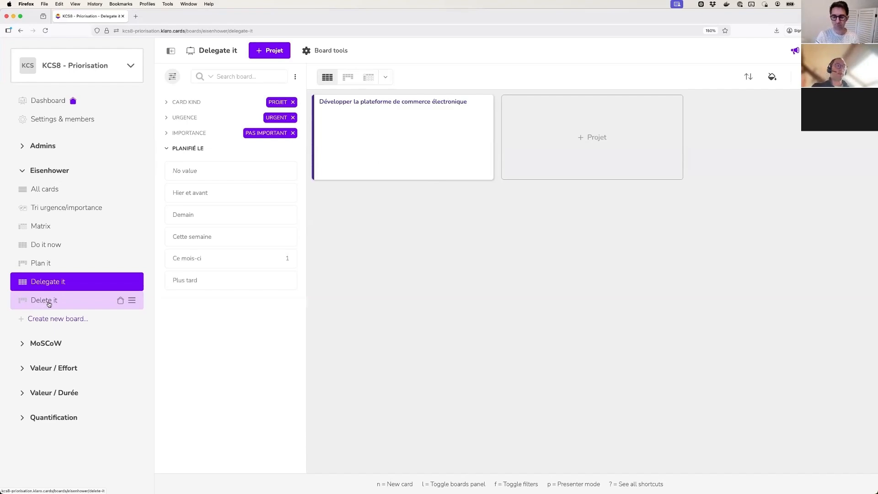
pyautogui.click(49, 301)
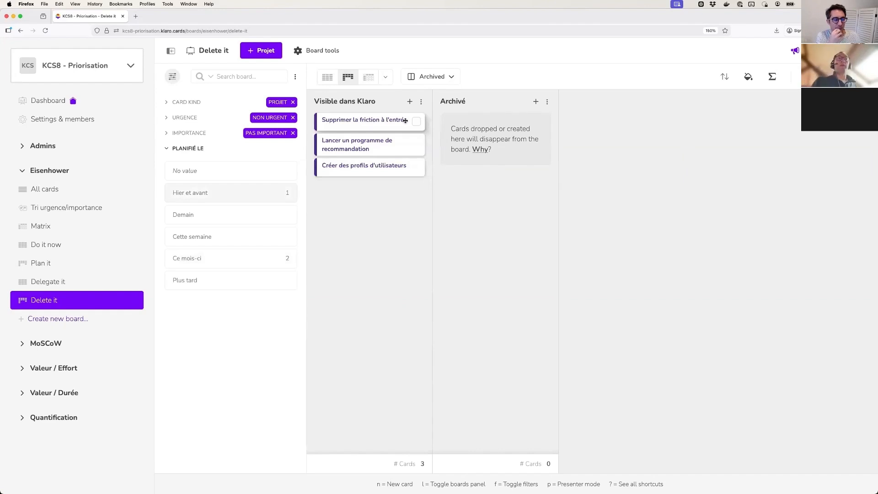
# - Examine the archive and delete options of the card "Supprimer la friction à l'entrée", and return to the Delete it board
pyautogui.click(421, 102)
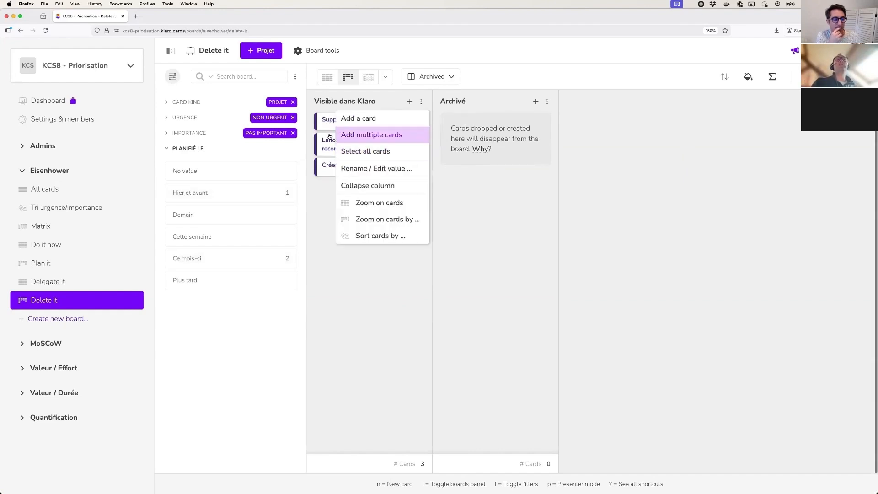
pyautogui.click(347, 123)
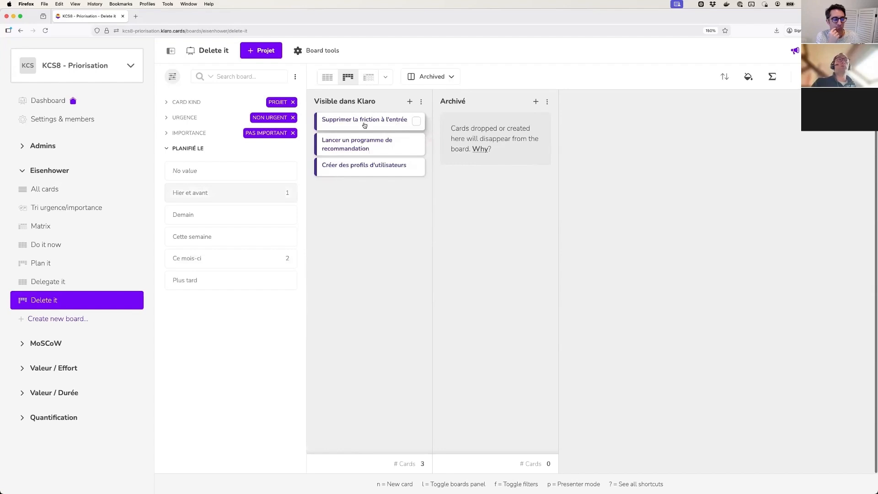
pyautogui.click(364, 122)
pyautogui.click(76, 55)
pyautogui.click(27, 55)
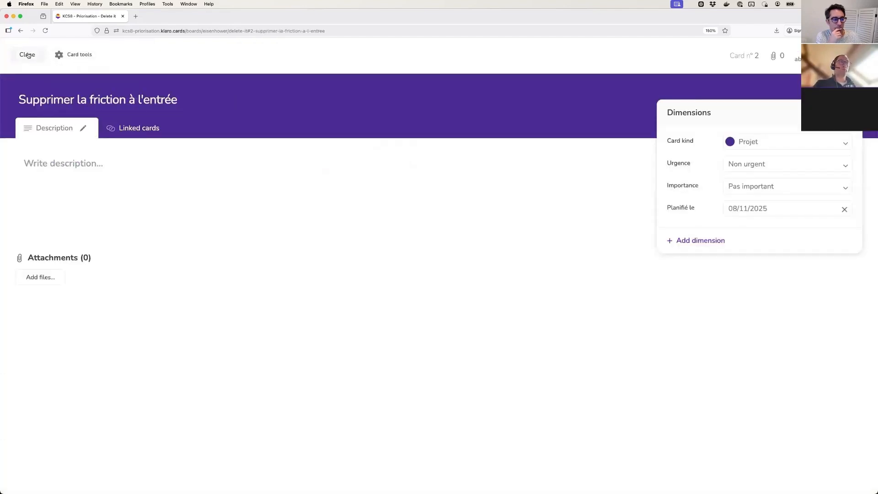
pyautogui.click(27, 55)
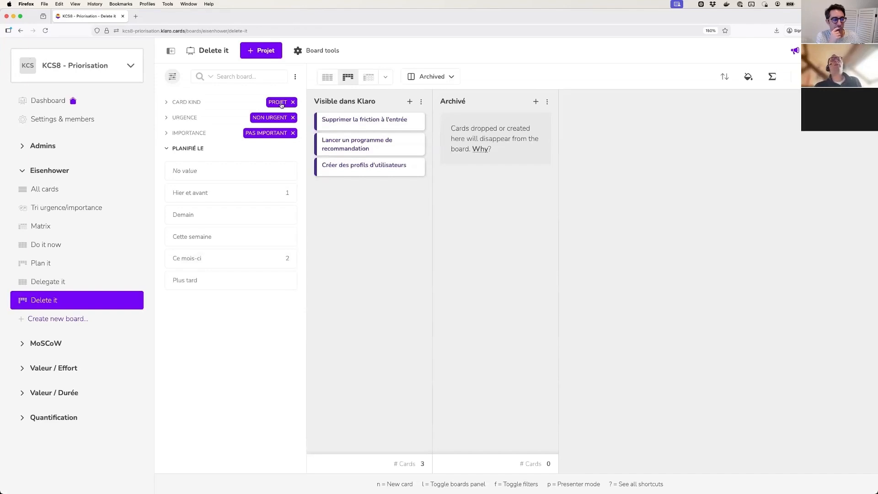
pyautogui.click(367, 125)
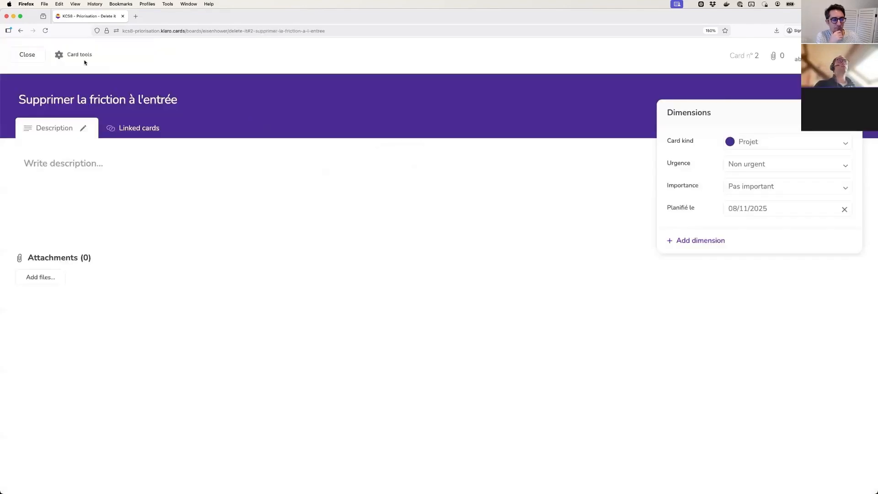
pyautogui.click(71, 57)
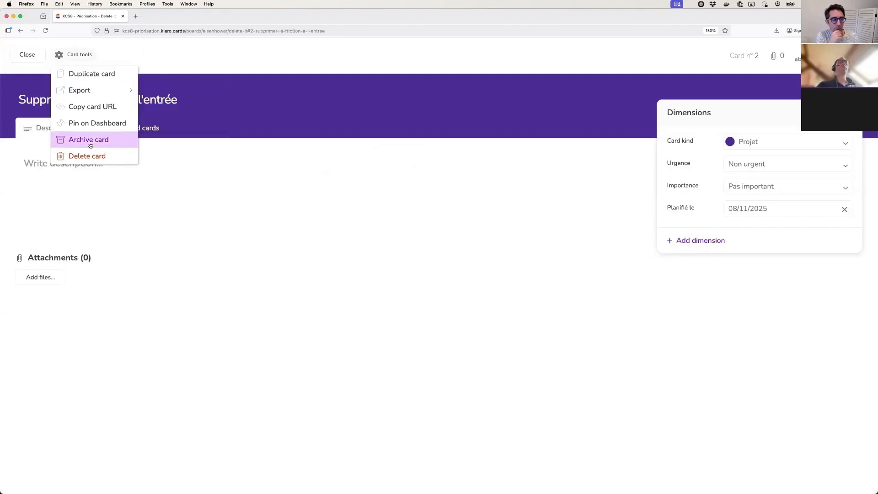
pyautogui.click(34, 56)
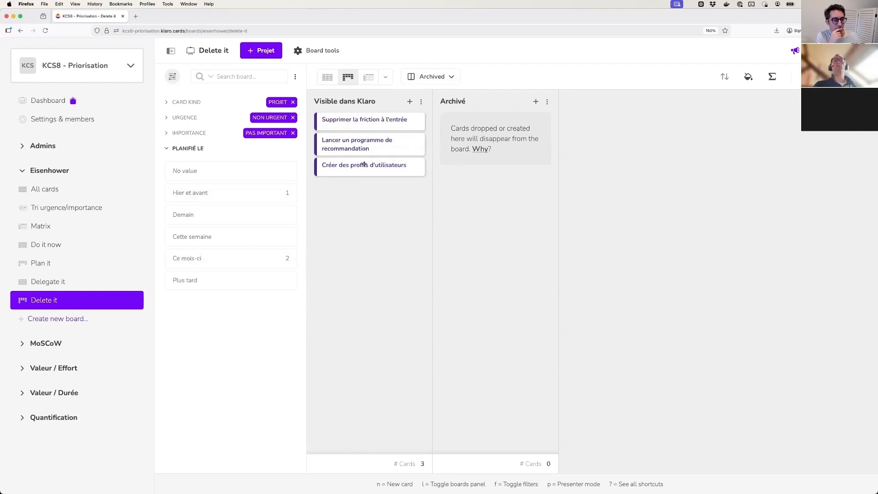
# - Move all three cards of the Delete it board from Visible dans Klaro into the Archivé column
pyautogui.moveTo(364, 164); pyautogui.dragTo(480, 156)
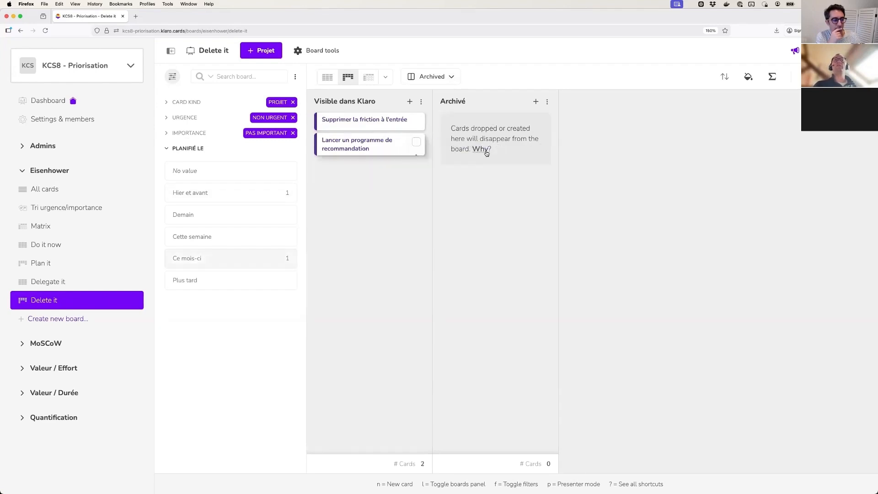
pyautogui.moveTo(367, 145); pyautogui.dragTo(487, 153)
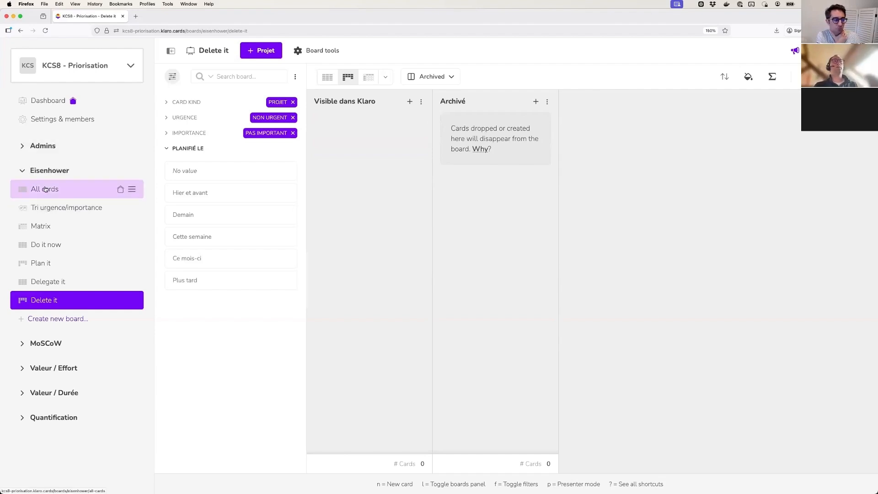
# - Review the Tri urgence/importance, Do it now, Plan it, Delegate it and Delete it boards in turn
pyautogui.click(59, 207)
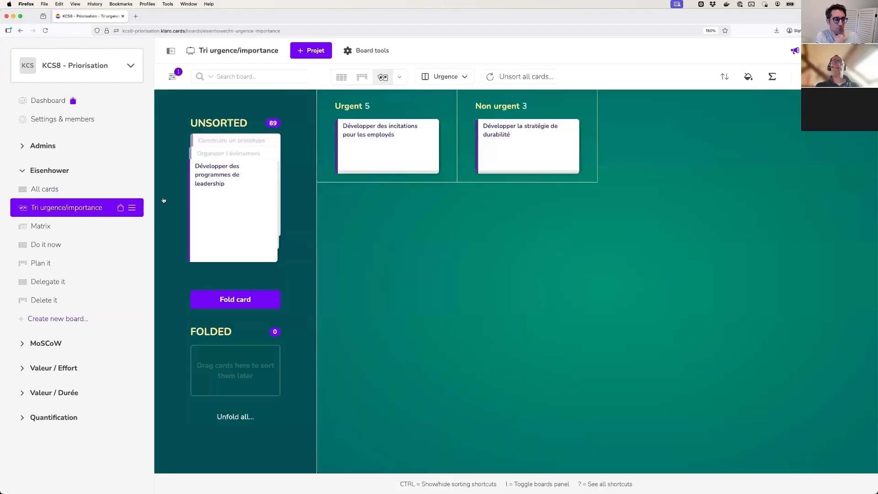
pyautogui.click(74, 245)
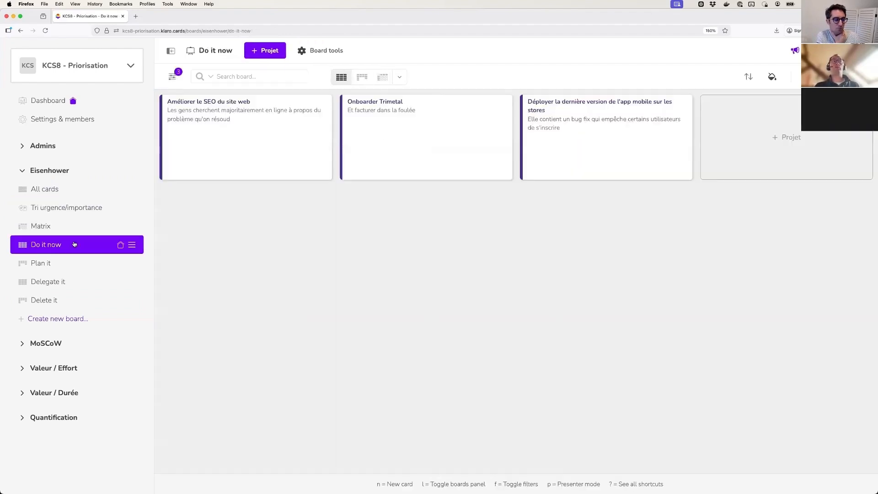
pyautogui.click(48, 267)
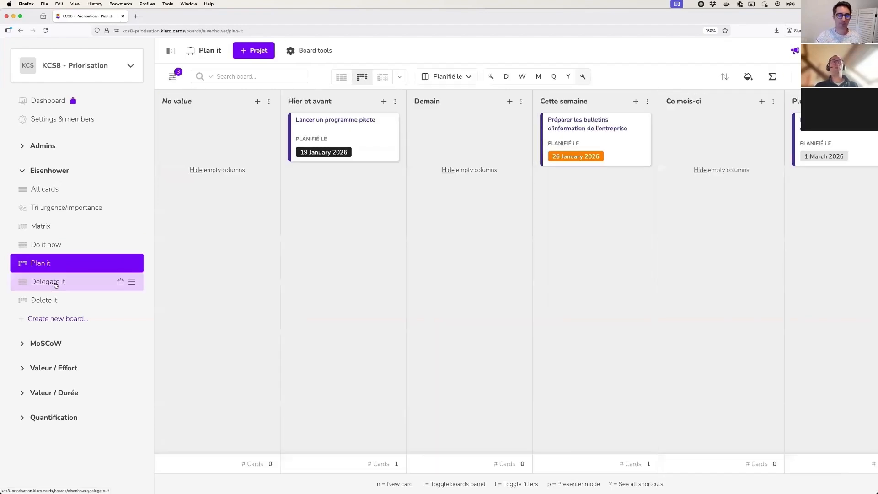
pyautogui.click(56, 284)
pyautogui.click(50, 300)
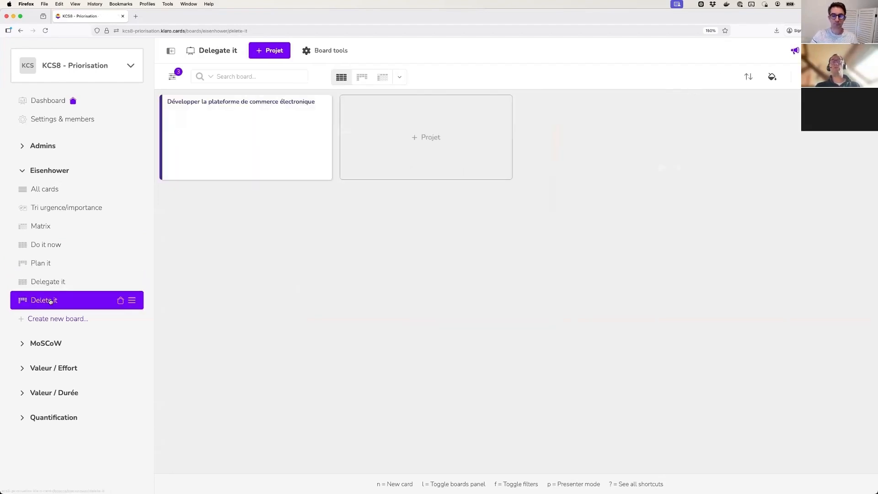